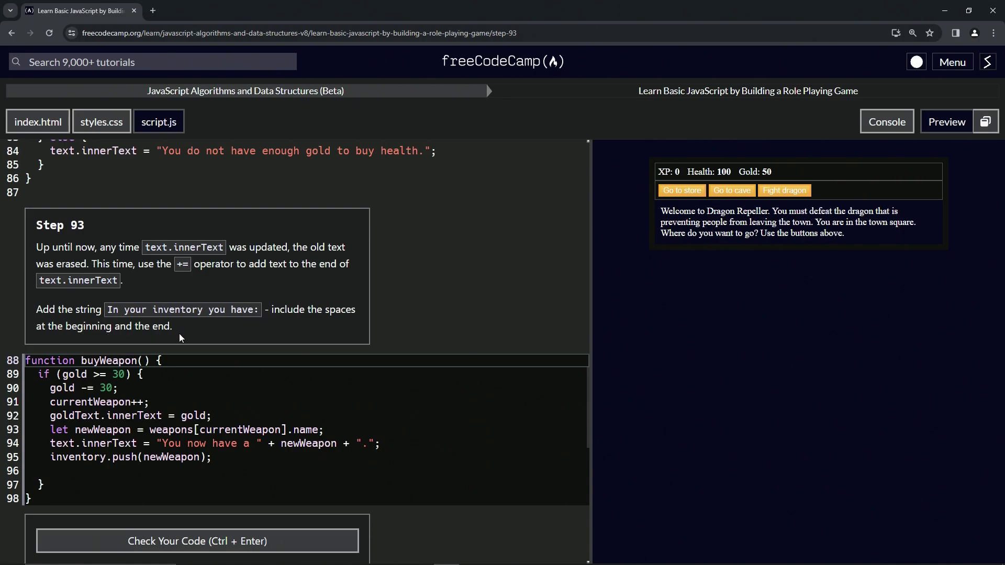
On line 96 of buyWeapon, write text.innerText += ' In your inventory you have: '
{"action": "left_click", "coordinate": [105, 472]}
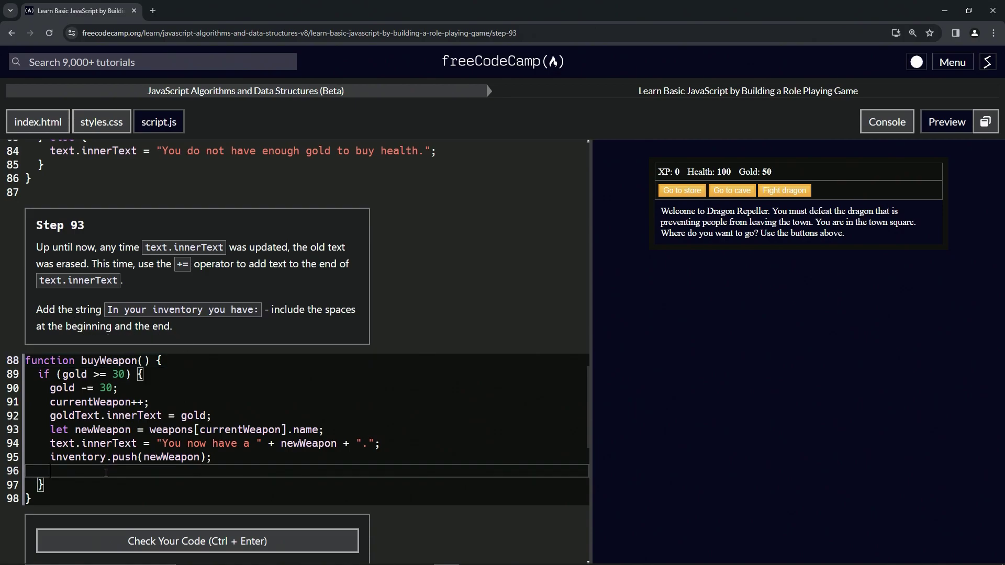
{"action": "type", "text": "text.innerText ="}
{"action": "key", "text": "BackSpace"}
{"action": "type", "text": "+= '"}
{"action": "type", "text": " In your invendt"}
{"action": "key", "text": "BackSpace"}
{"action": "key", "text": "BackSpace"}
{"action": "type", "text": "tory you have: '"}
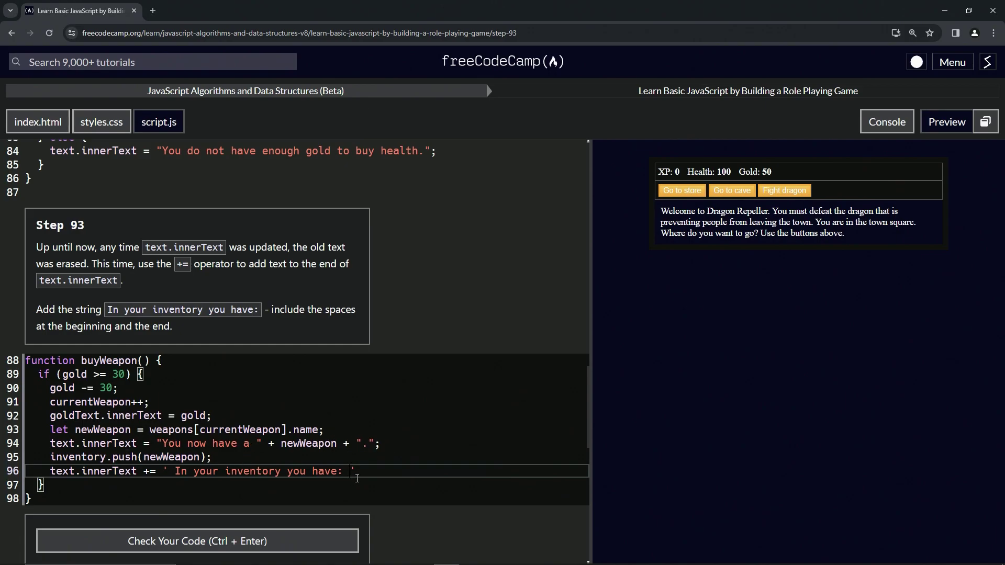
{"action": "scroll", "coordinate": [208, 516], "scroll_direction": "down", "scroll_amount": 1}
Check the Step 93 code, then submit it and advance to Step 94
{"action": "left_click", "coordinate": [202, 519]}
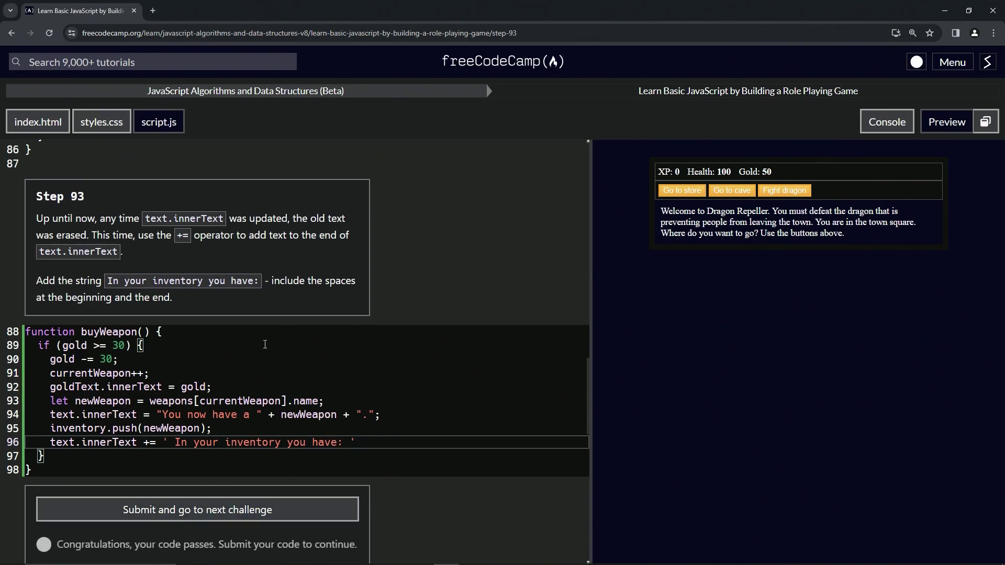
{"action": "left_click", "coordinate": [217, 456]}
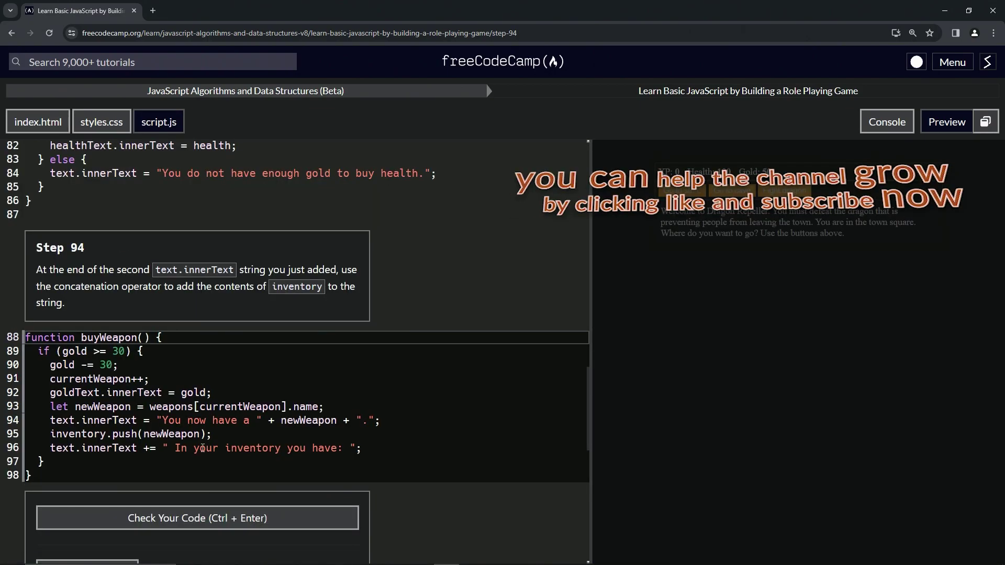